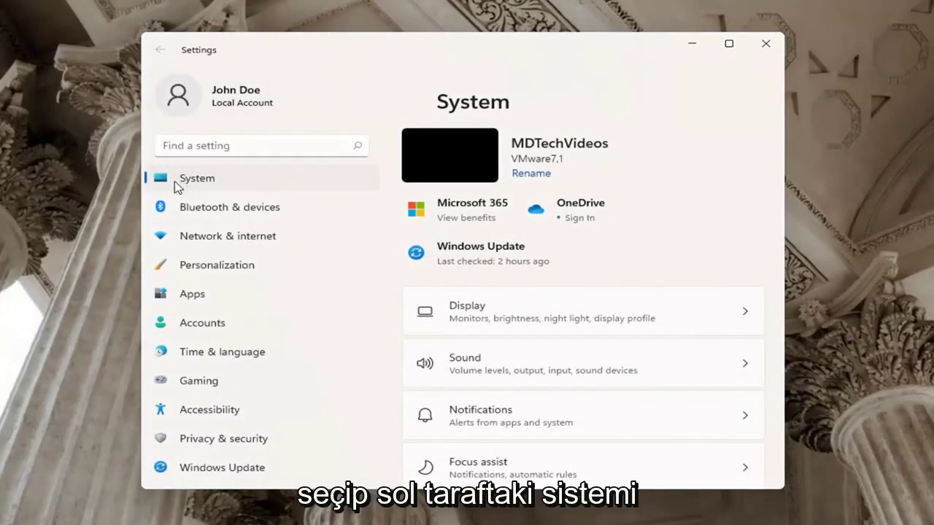
# Run the Bluetooth troubleshooter from the other troubleshooters in the System settings and continue past its diagnosis
pyautogui.scroll(-5, 475, 367)
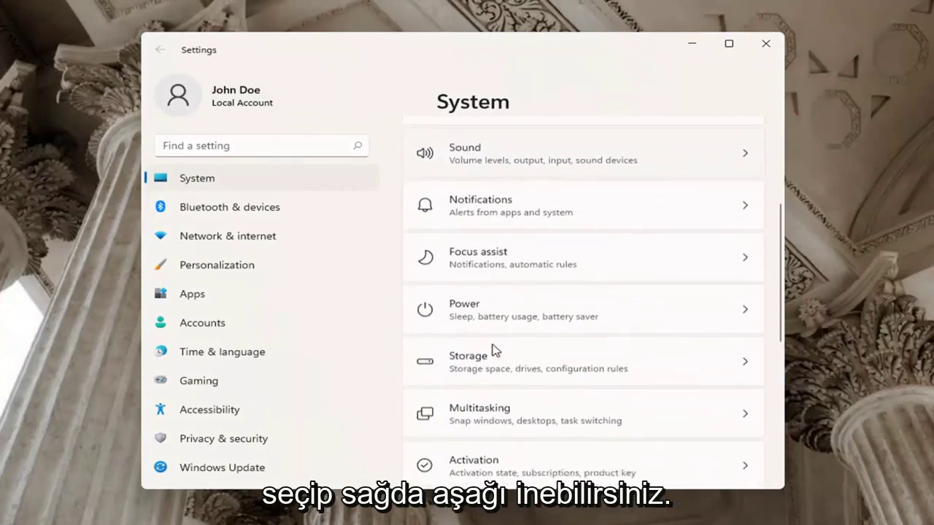
pyautogui.click(481, 394)
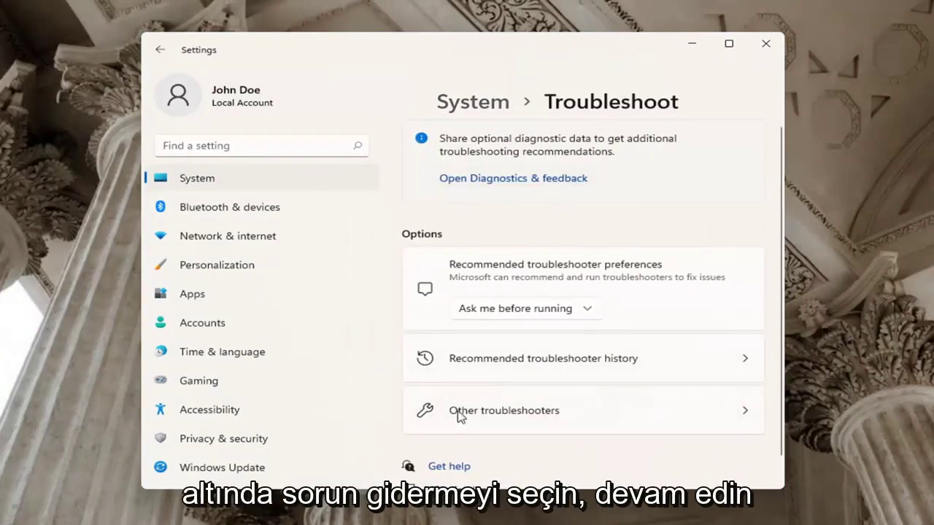
pyautogui.click(517, 417)
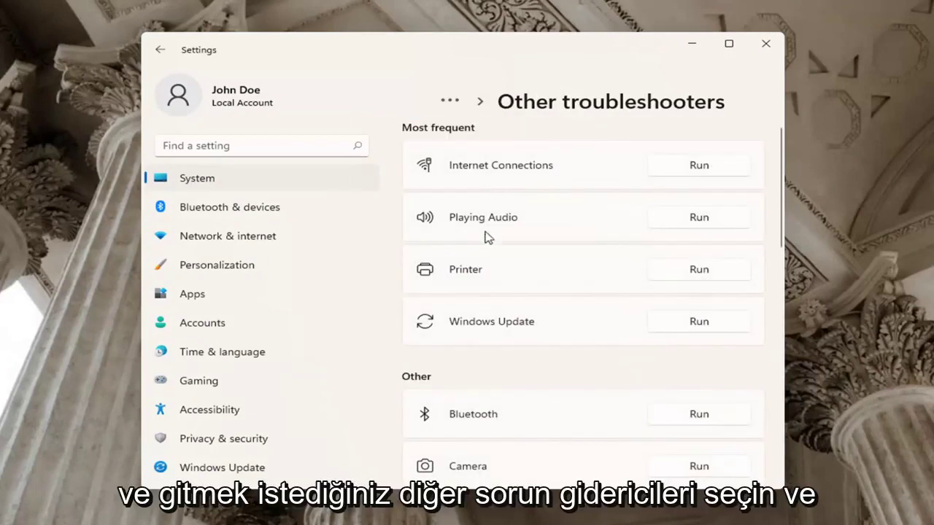
pyautogui.scroll(-1, 472, 370)
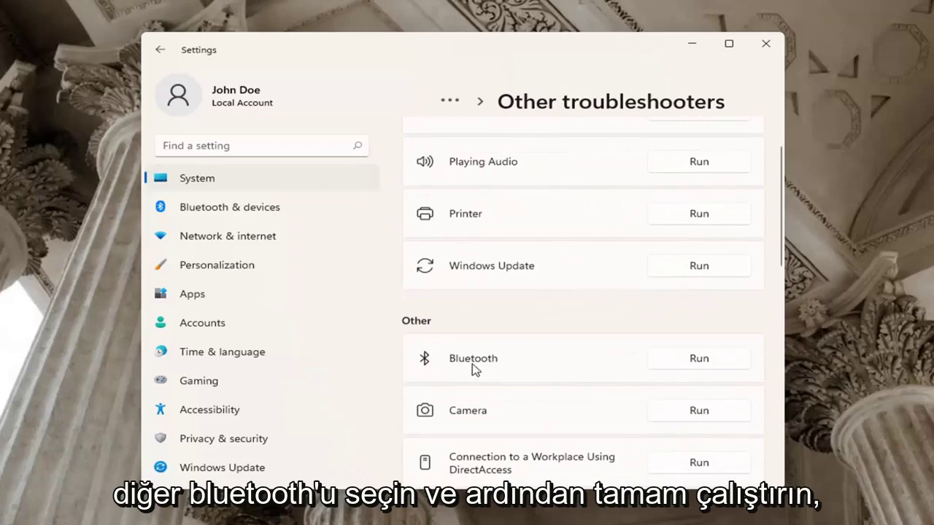
pyautogui.click(693, 361)
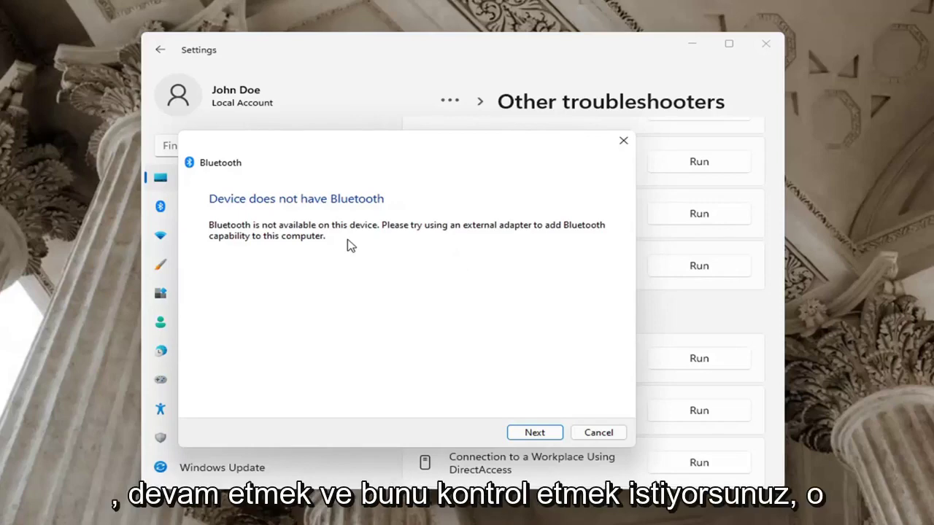
pyautogui.click(536, 434)
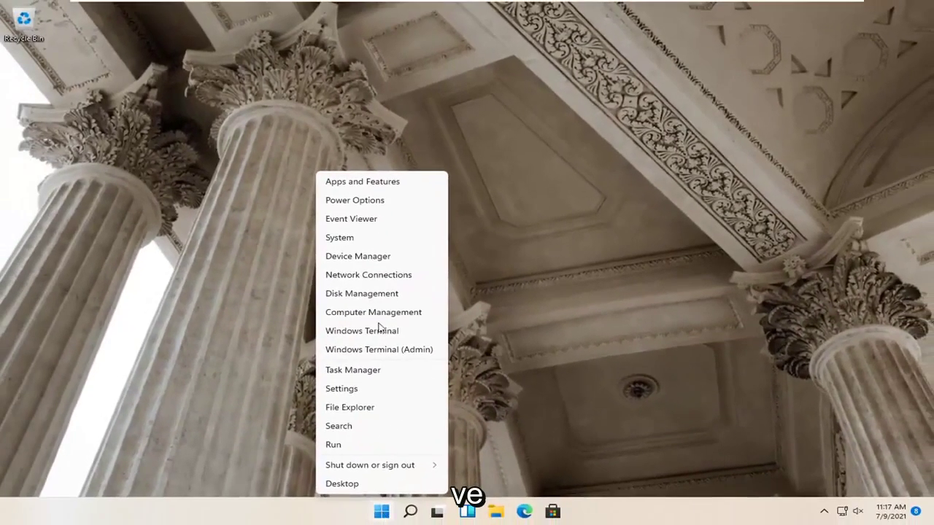
# Open Device Manager and examine the driver actions available for the Microsoft AC Adapter under Batteries, then collapse the category
pyautogui.click(358, 260)
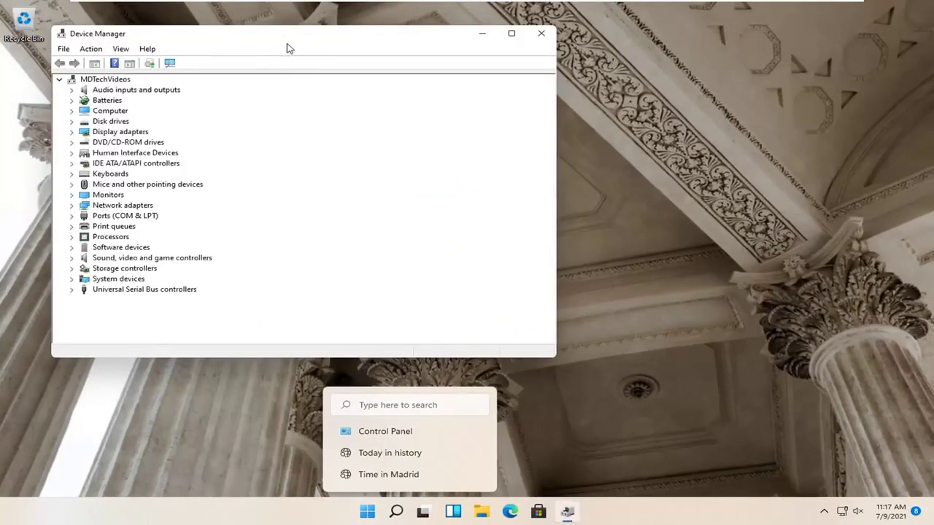
pyautogui.moveTo(287, 46); pyautogui.dragTo(448, 46)
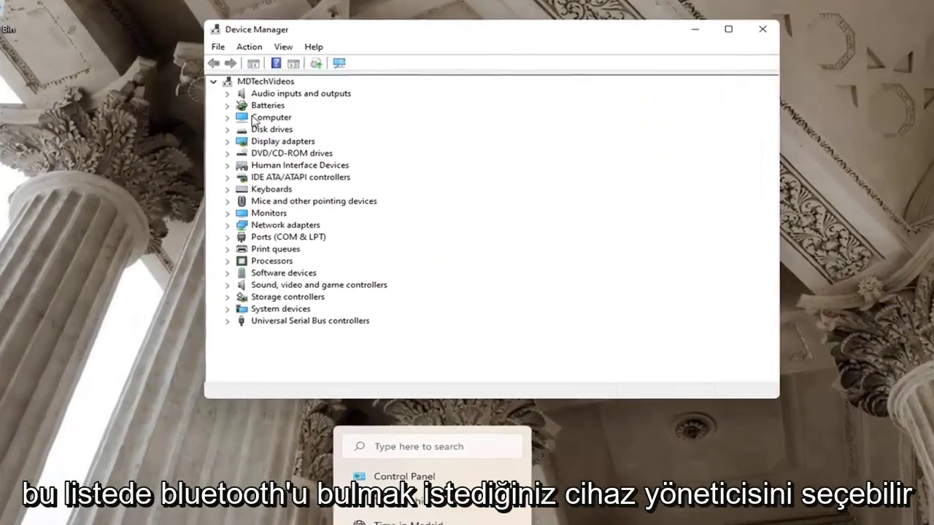
pyautogui.doubleClick(264, 105)
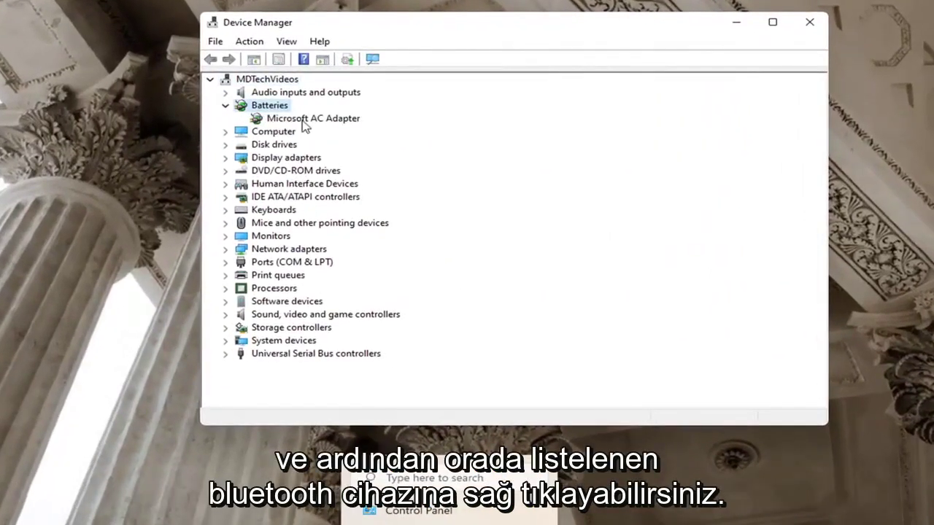
pyautogui.click(299, 118)
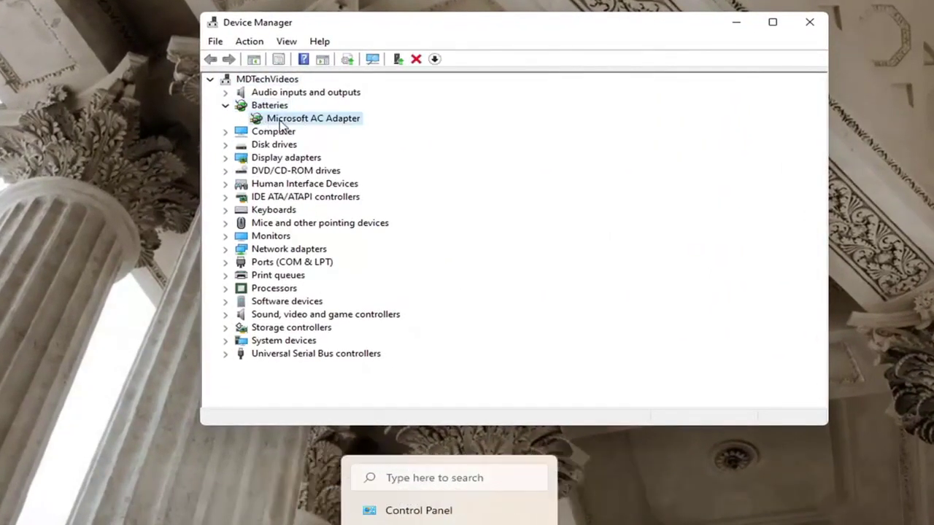
pyautogui.rightClick(283, 124)
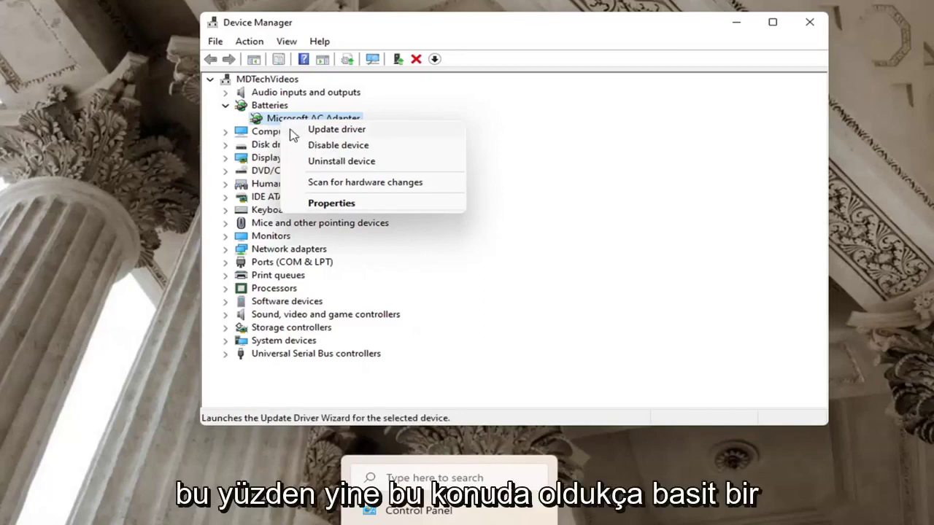
pyautogui.click(210, 114)
pyautogui.click(225, 107)
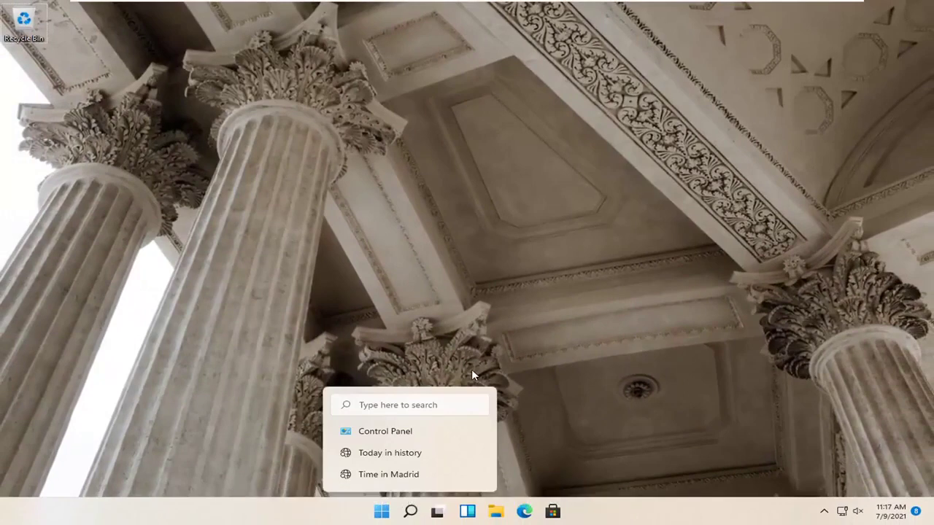
# Open the Bluetooth & devices page in Settings and start adding a device of the Bluetooth kind
pyautogui.click(382, 513)
pyautogui.click(381, 512)
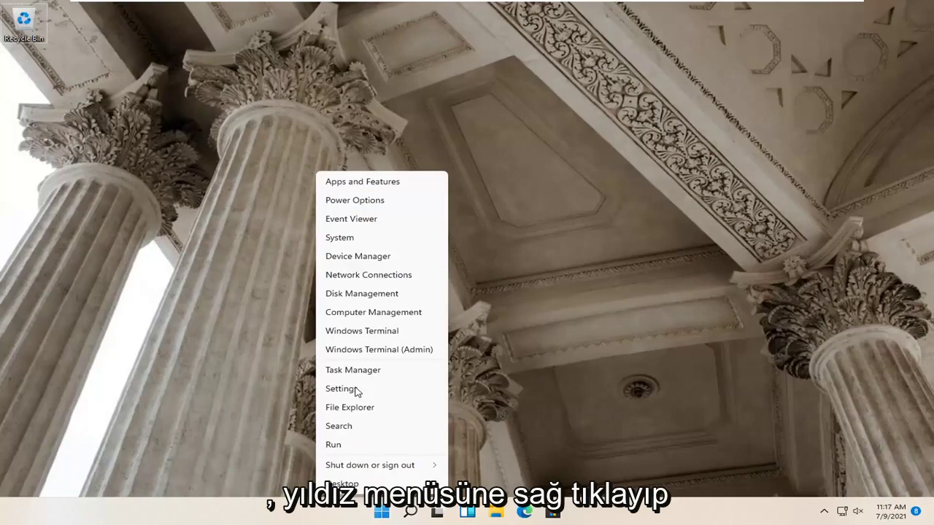
pyautogui.click(347, 388)
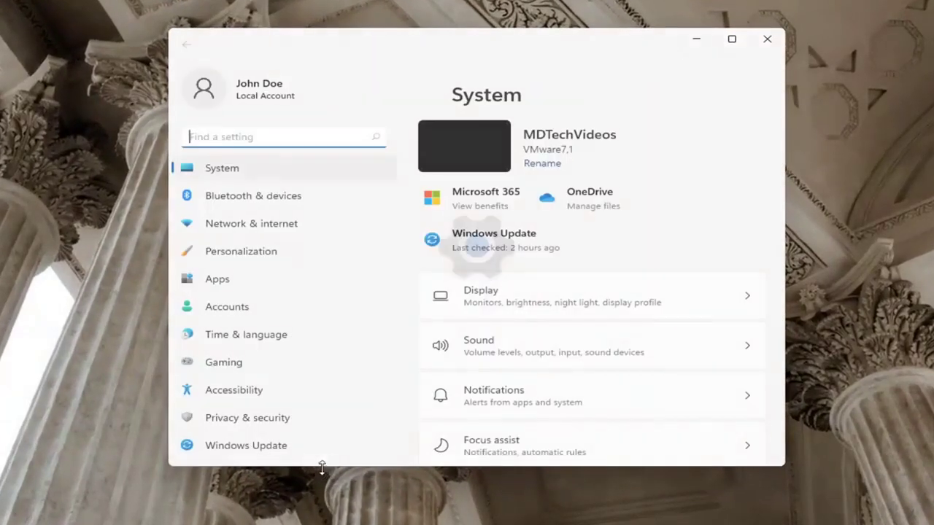
pyautogui.click(231, 196)
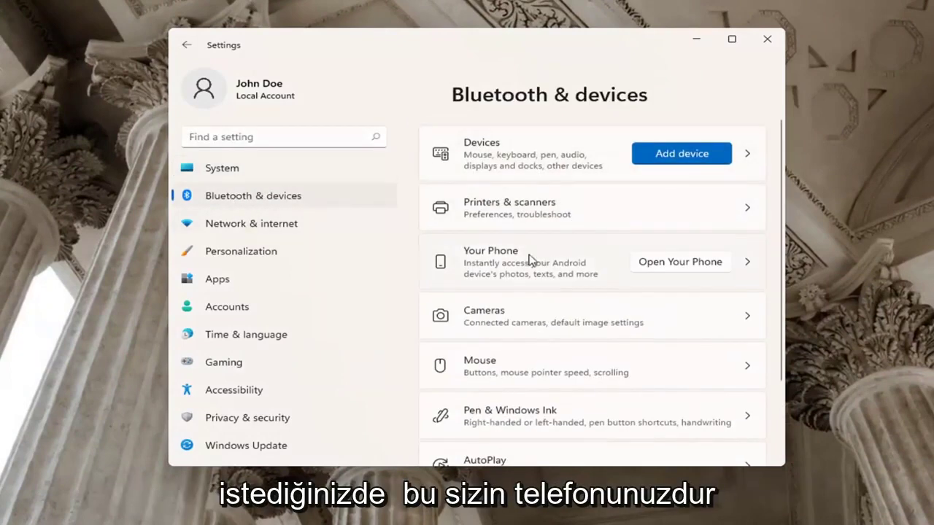
pyautogui.scroll(-2, 561, 268)
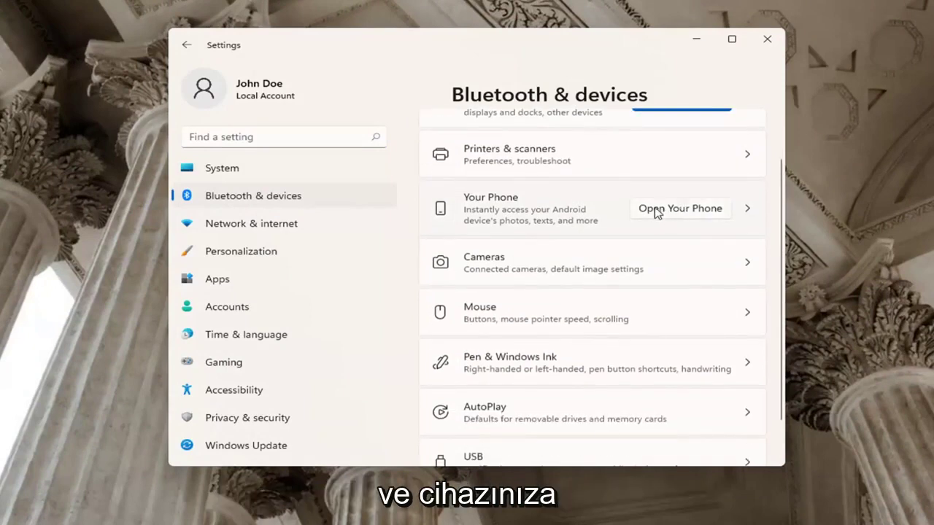
pyautogui.scroll(-1, 657, 213)
pyautogui.scroll(3, 661, 248)
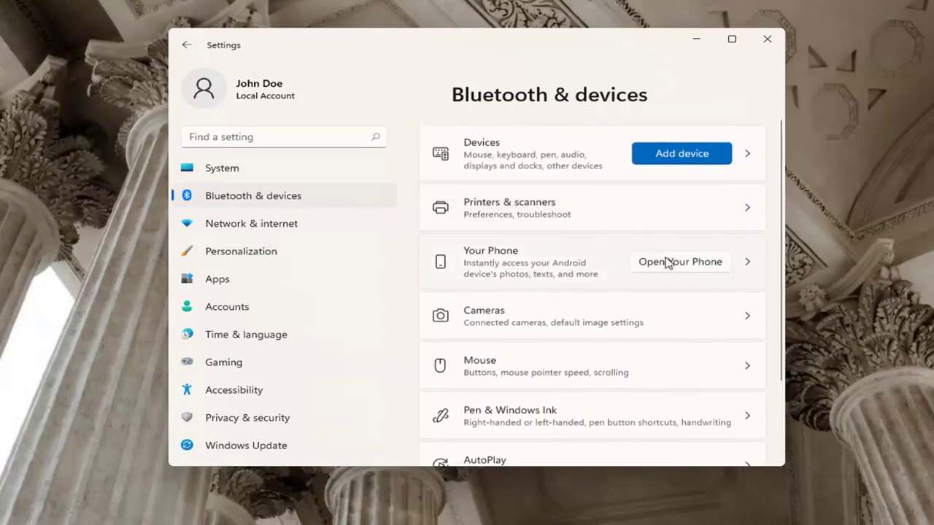
pyautogui.click(666, 154)
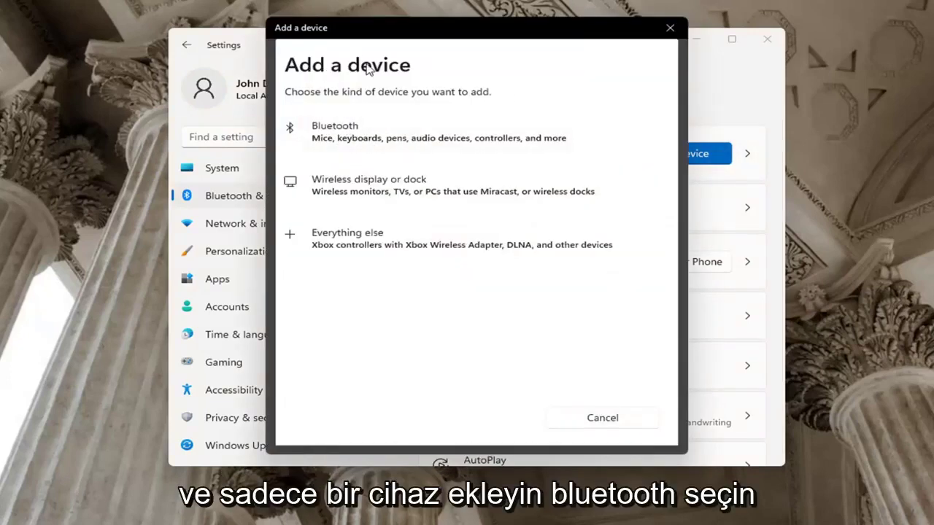
pyautogui.click(324, 138)
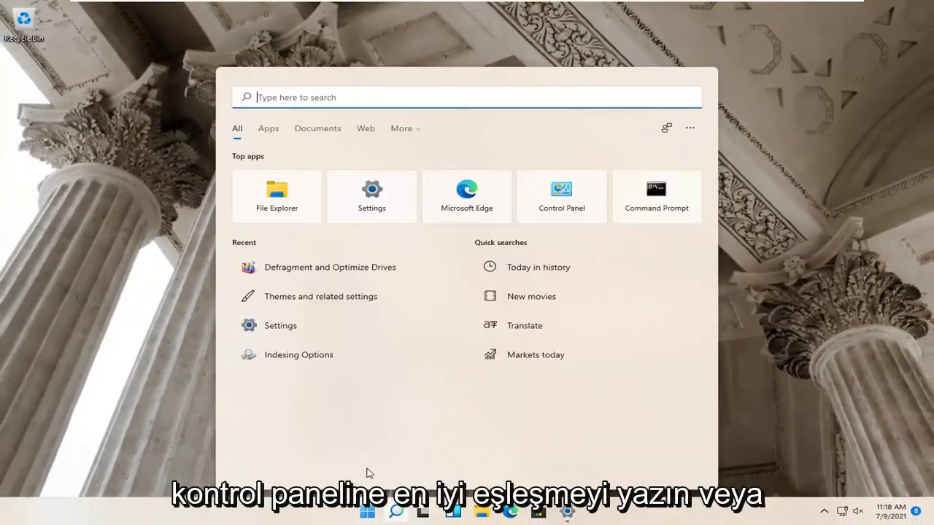
# Open Control Panel and set its items to be viewed by category
pyautogui.write('control panel')
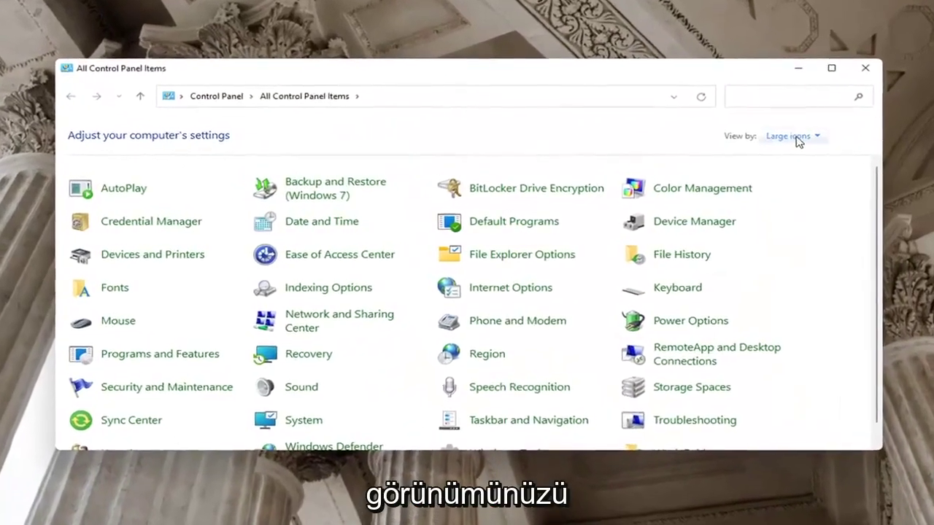
pyautogui.click(796, 138)
pyautogui.click(797, 154)
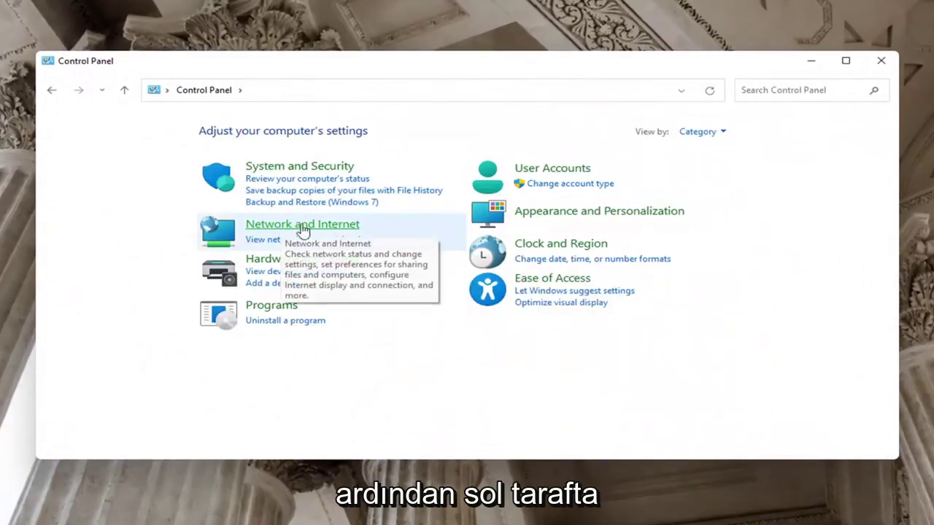
# Open the advanced sharing settings of the Network and Sharing Center under Network and Internet
pyautogui.click(338, 227)
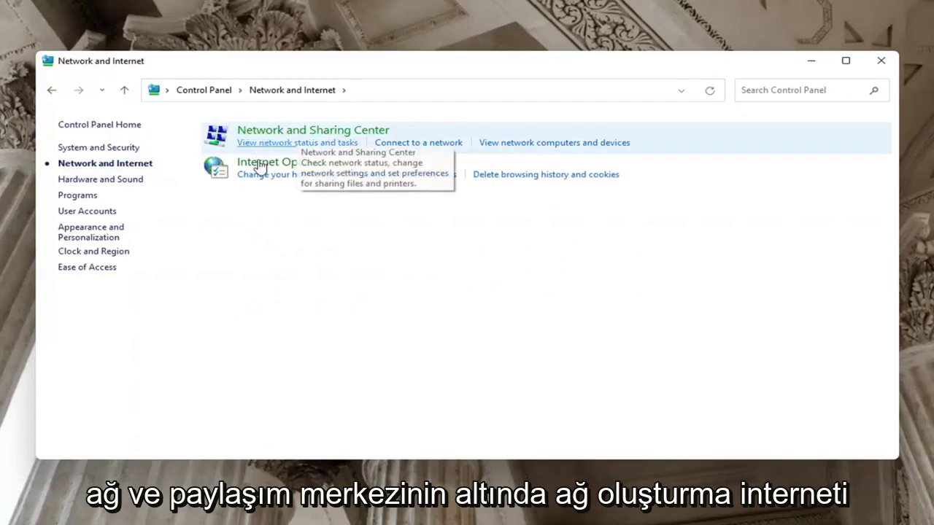
pyautogui.click(346, 130)
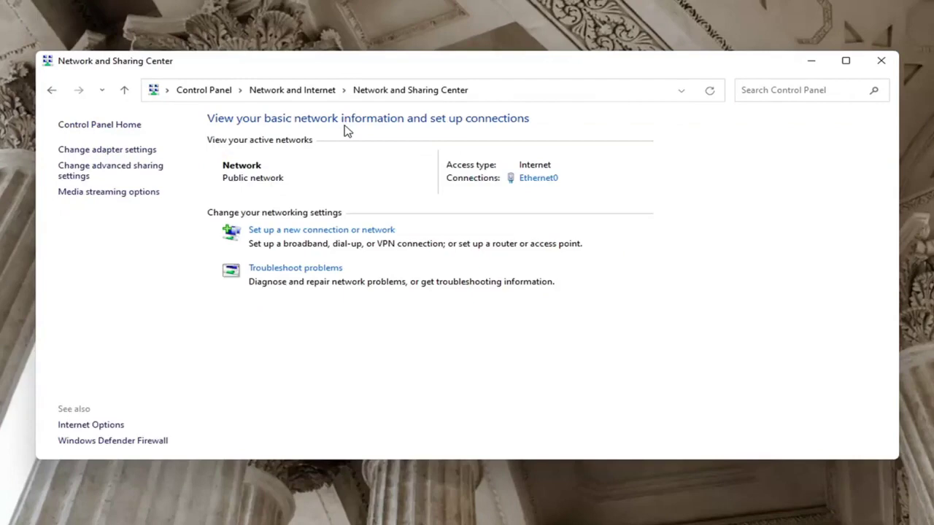
pyautogui.click(91, 175)
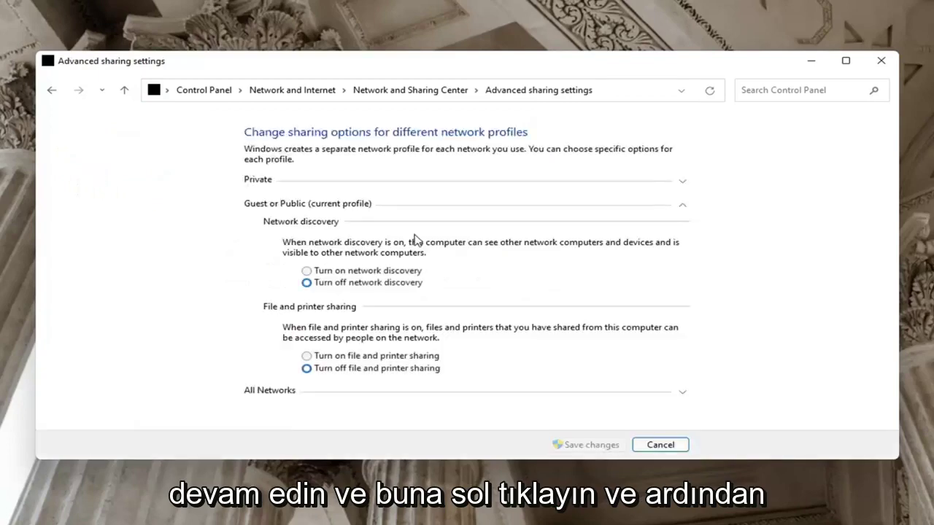
# Turn on file and printer sharing for the private network profile and save the changes
pyautogui.click(306, 271)
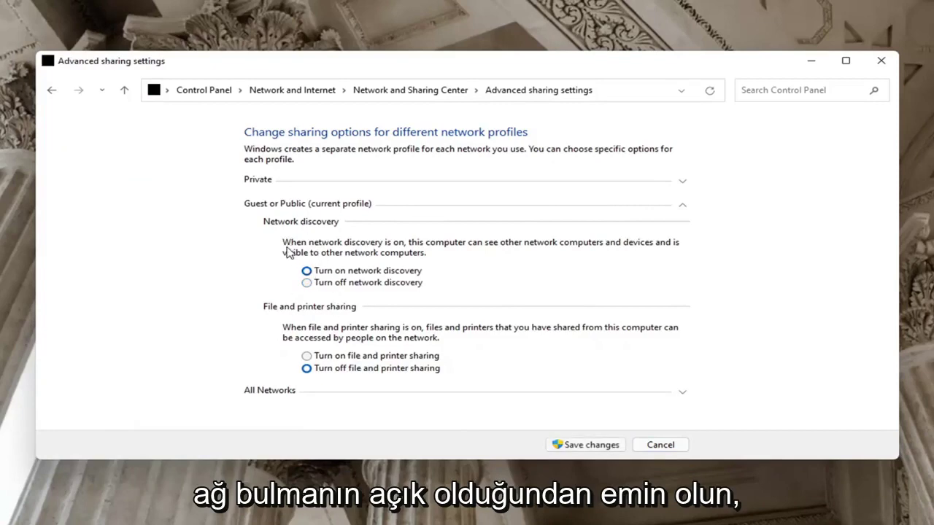
pyautogui.click(306, 283)
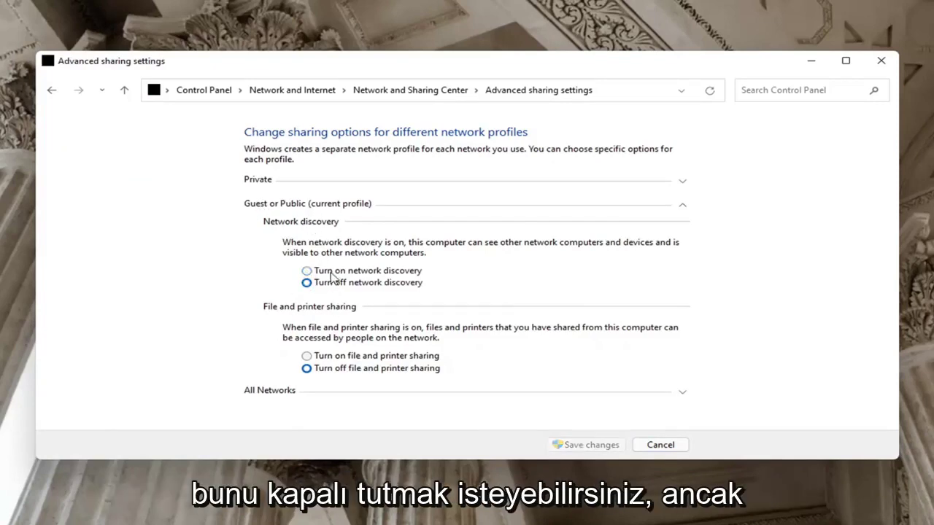
pyautogui.click(313, 182)
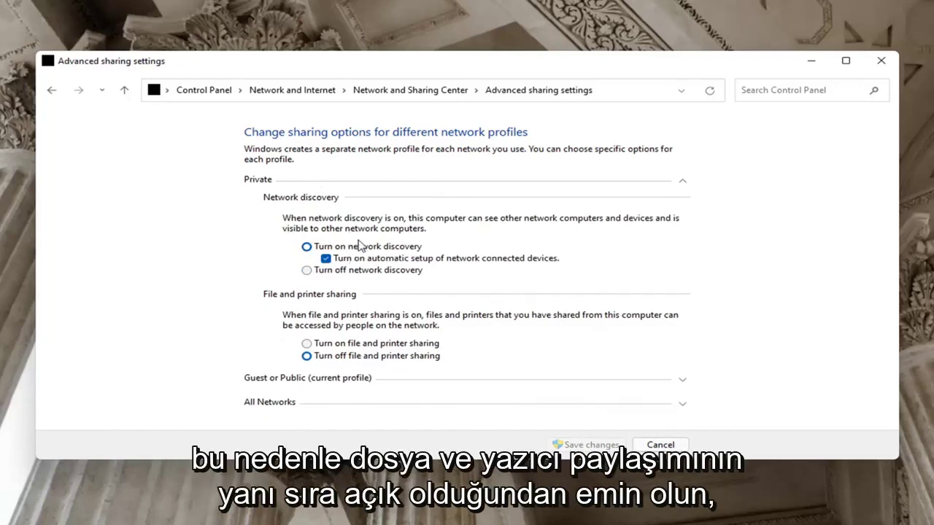
pyautogui.click(306, 344)
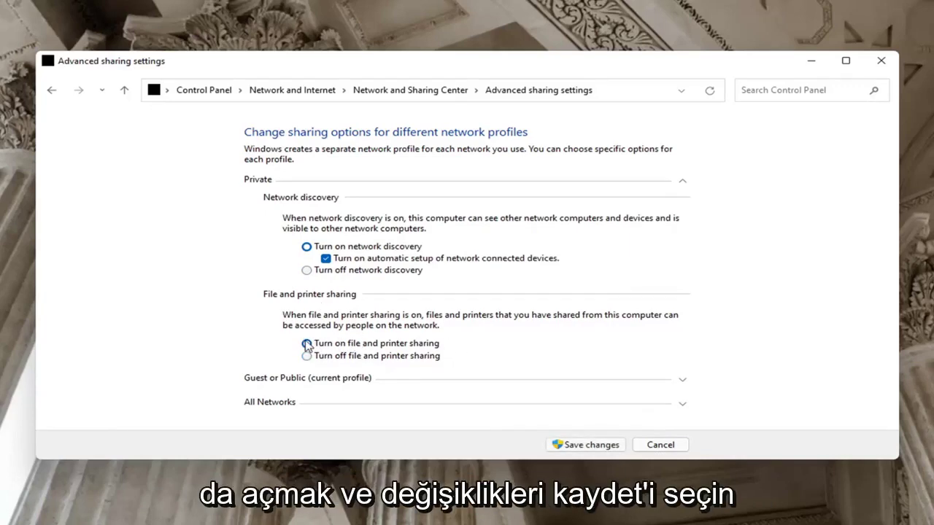
pyautogui.click(580, 445)
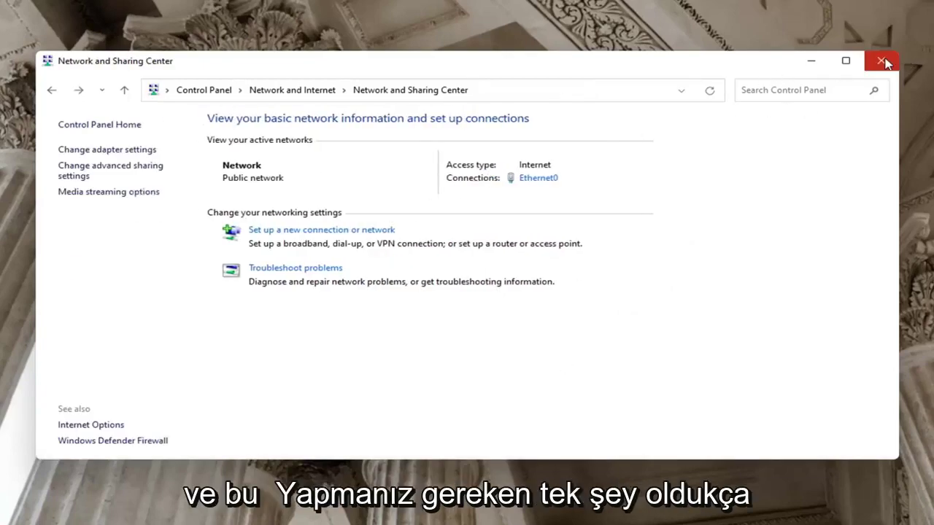